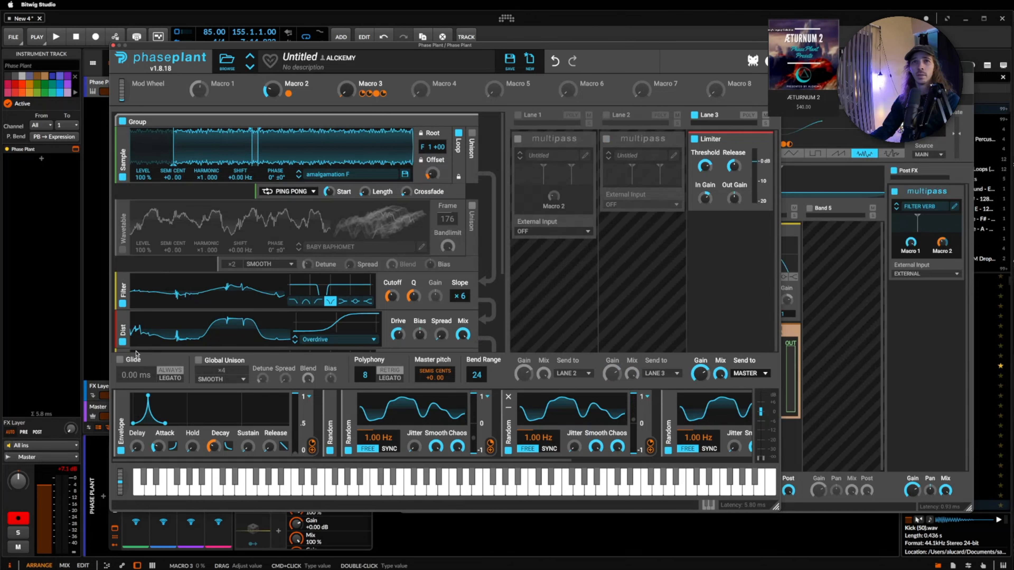
- Bypass the filter and distortion modules in the generator group and expand the minimized first Random modulator
scroll(123, 307, "down", 1)
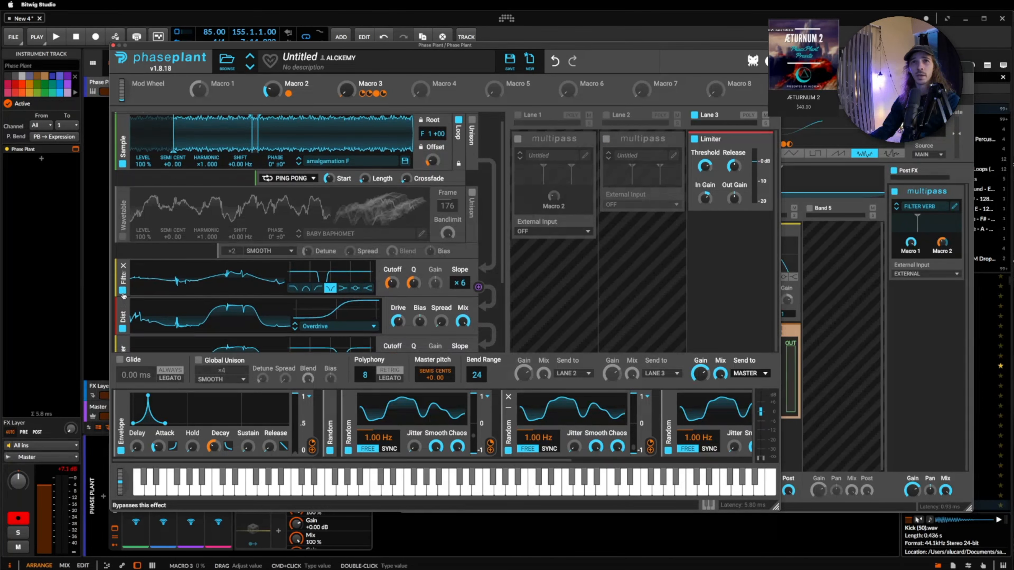
scroll(156, 282, "down", 6)
scroll(156, 283, "up", 7)
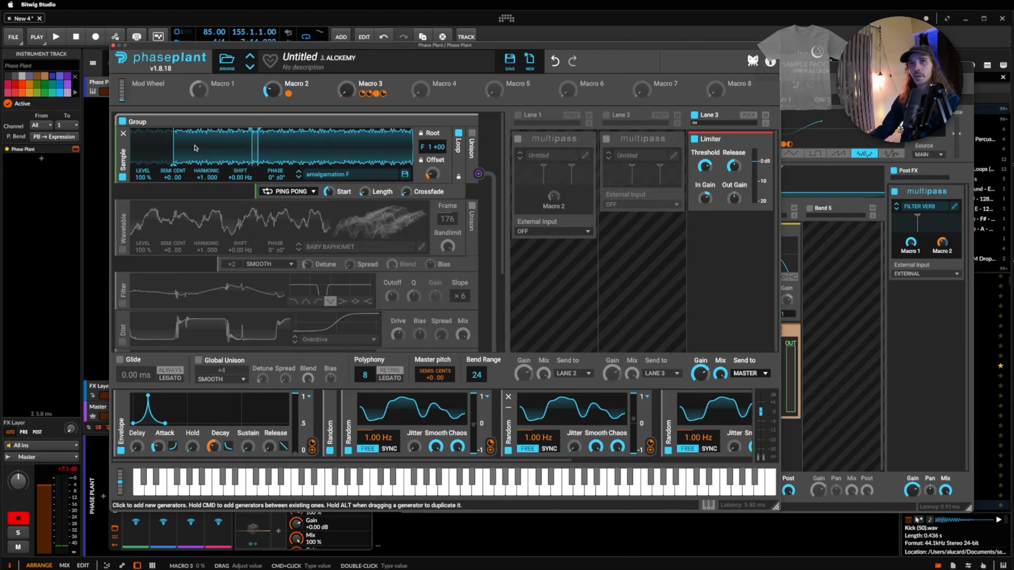
scroll(215, 159, "down", 1)
scroll(212, 152, "up", 1)
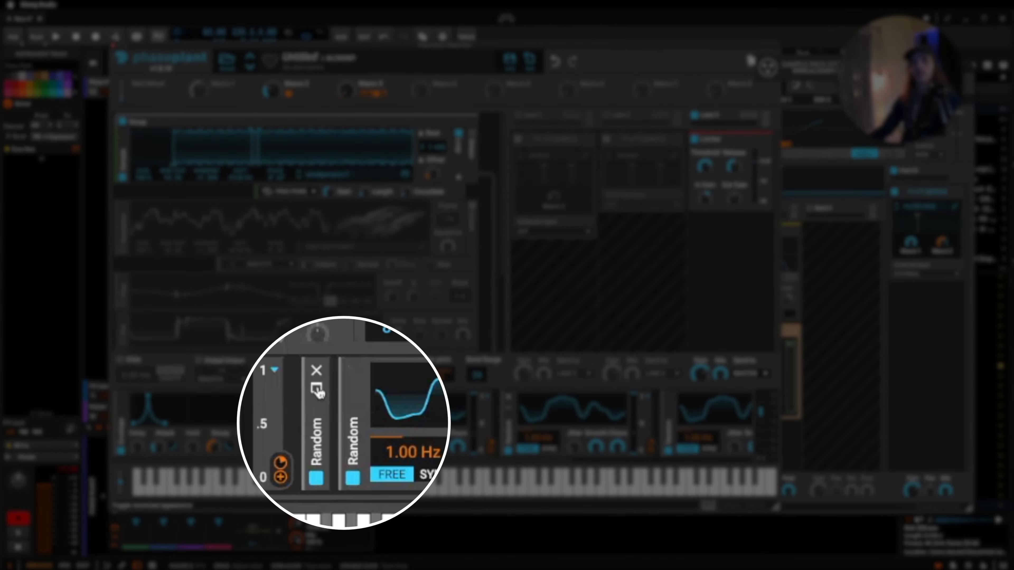
left_click(549, 448)
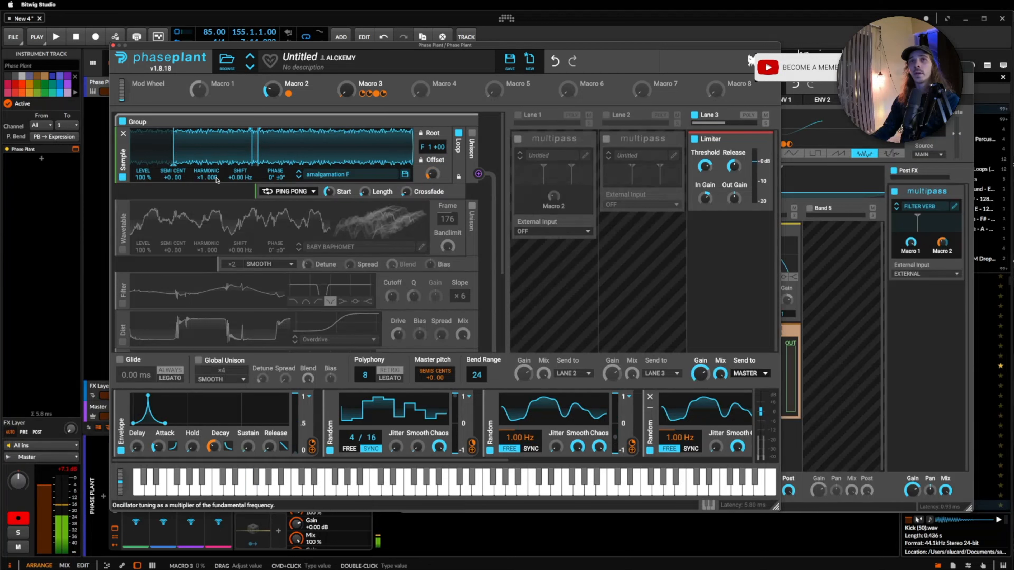
- Swap the Sample generator for the BABY BAPHOMET wavetable, and switch back to the Sample generator
left_click(123, 178)
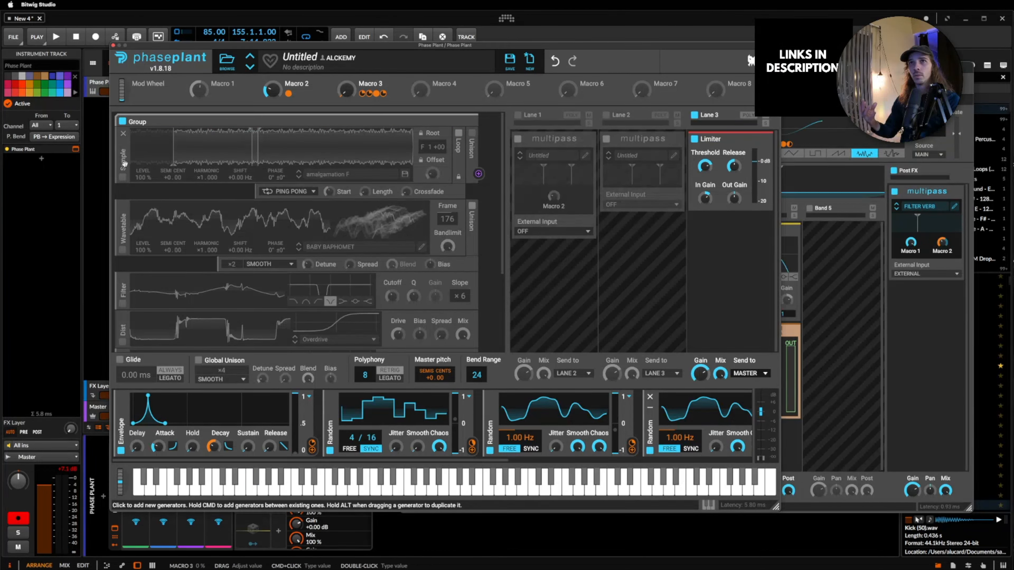
left_click(122, 250)
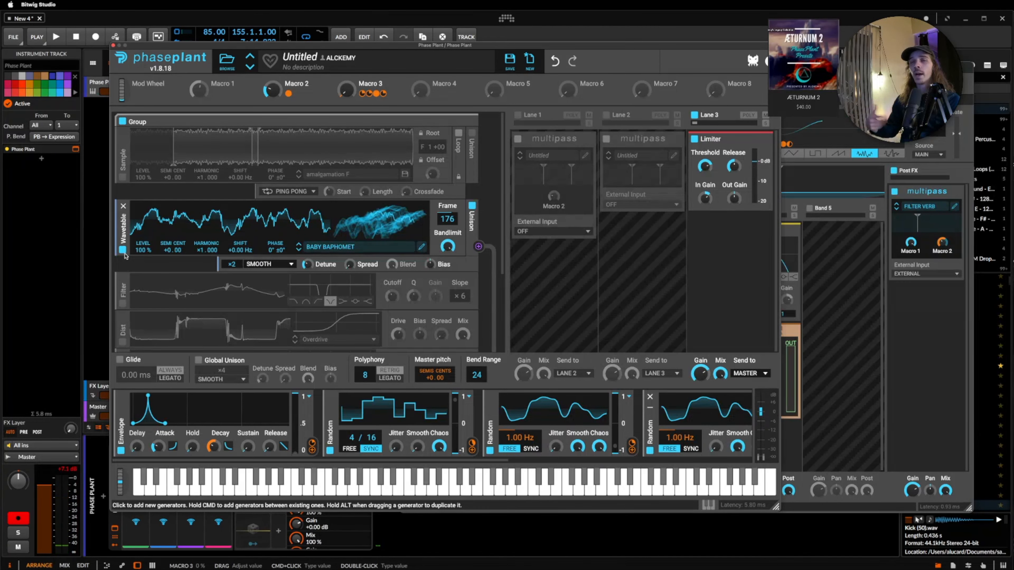
left_click(122, 250)
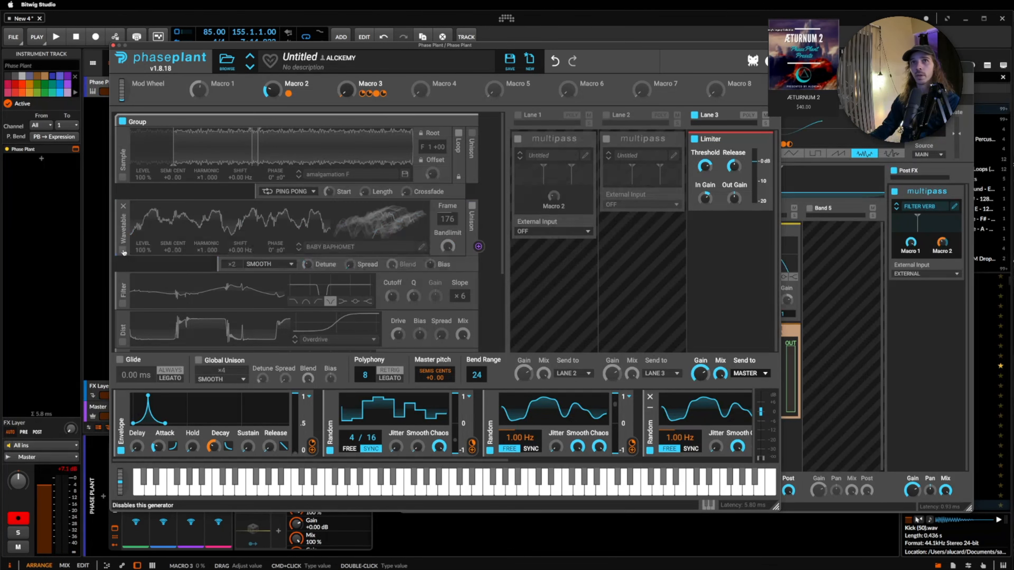
left_click(123, 178)
- Enable the first filter, the Overdrive distortion and the second filter in the generator group
scroll(124, 181, "down", 3)
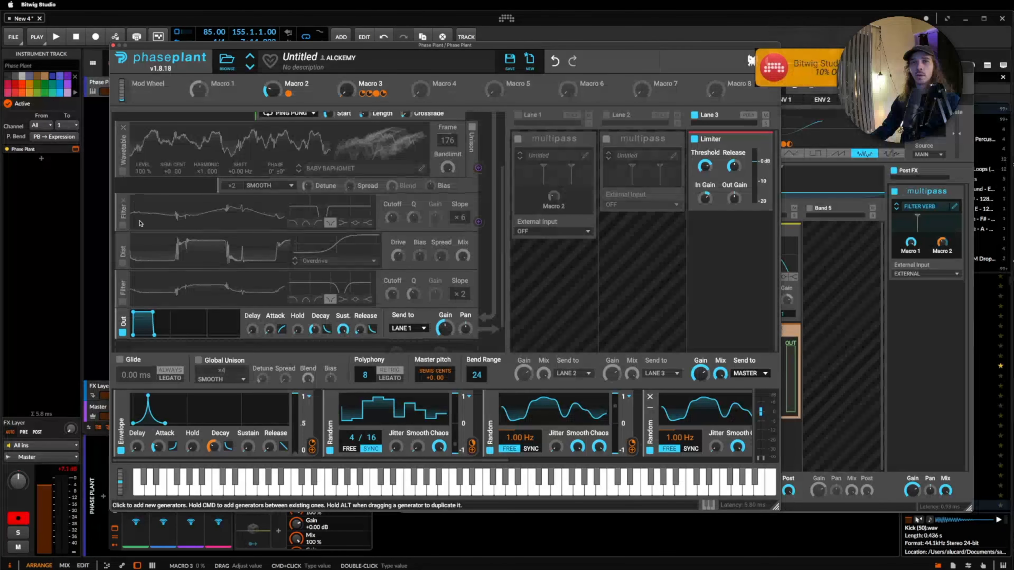
left_click(122, 225)
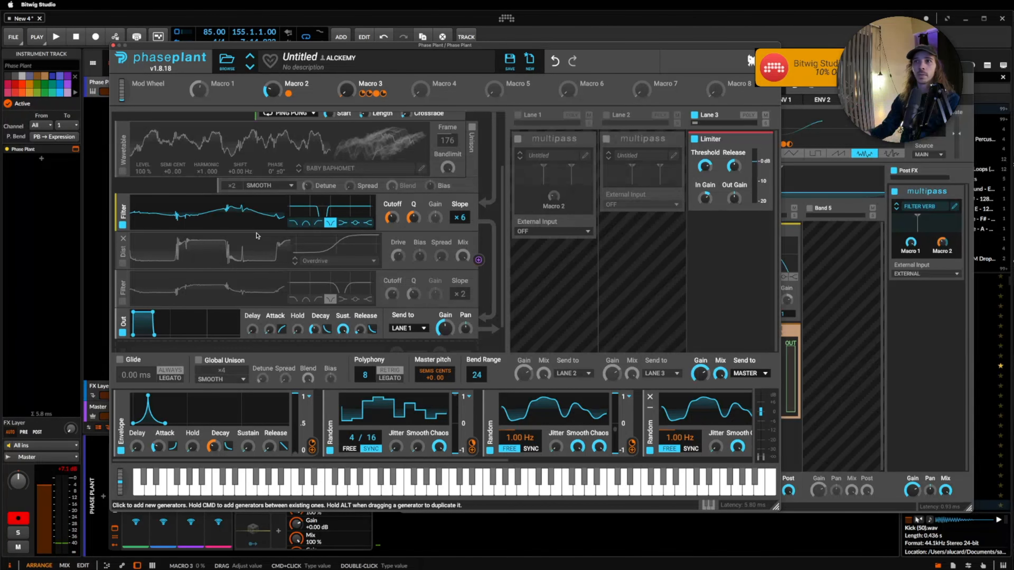
left_click(122, 263)
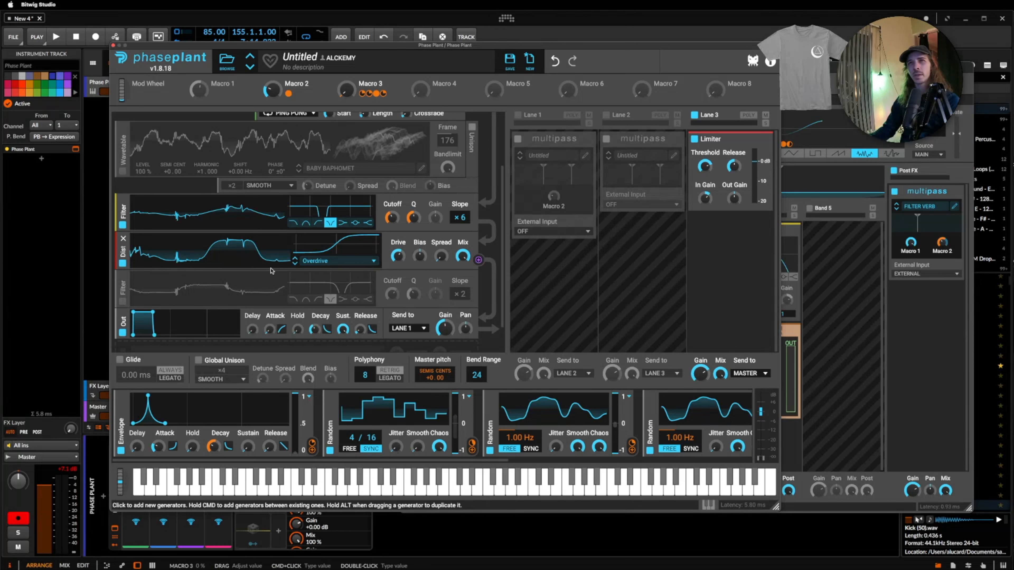
left_click(123, 301)
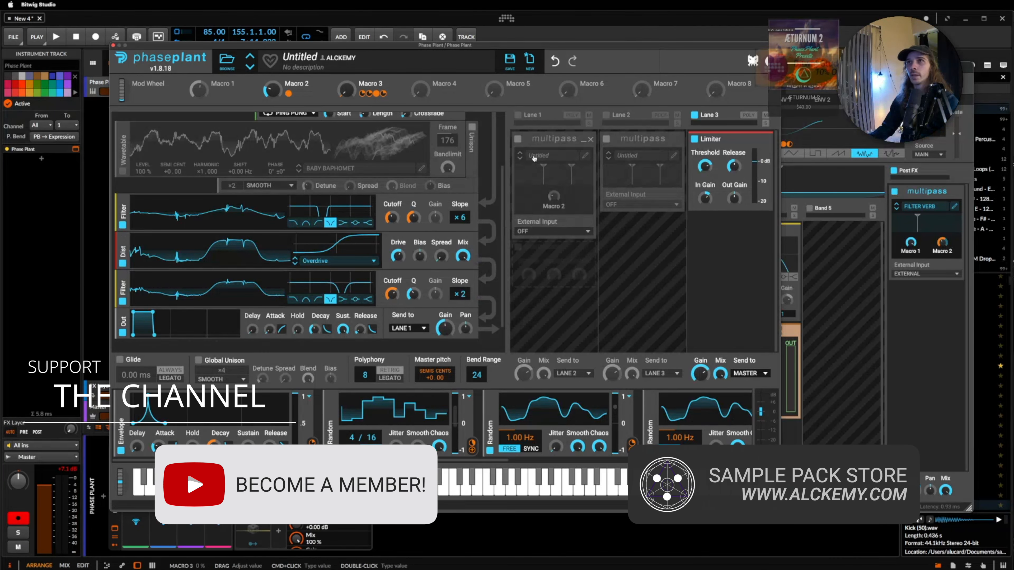
- Examine the Pre FX Distortion and the Band 2 Nonlinear Filter modes in the Lane 1 Multipass, keeping the mode on Saturated
left_click(554, 186)
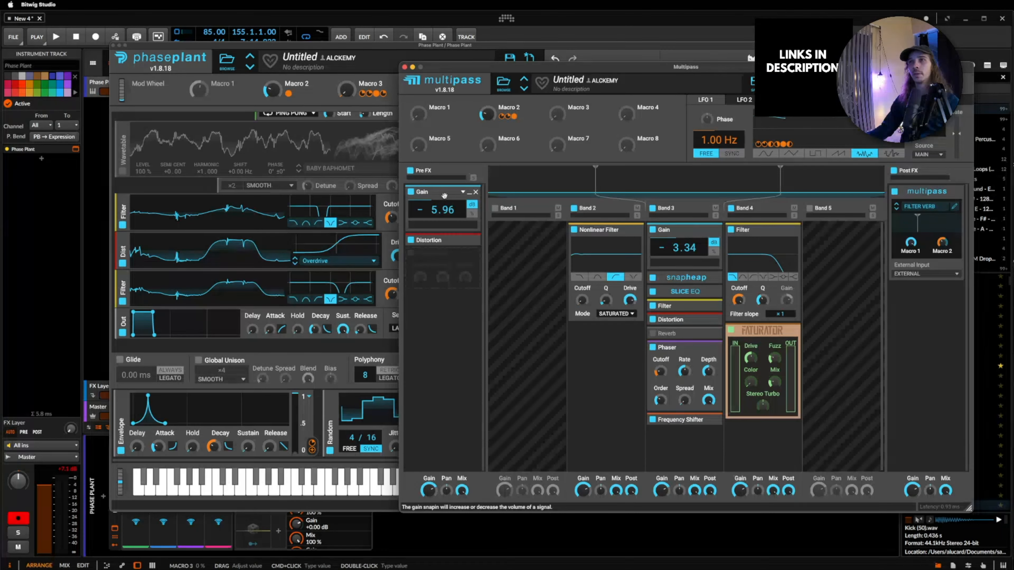
left_click(468, 242)
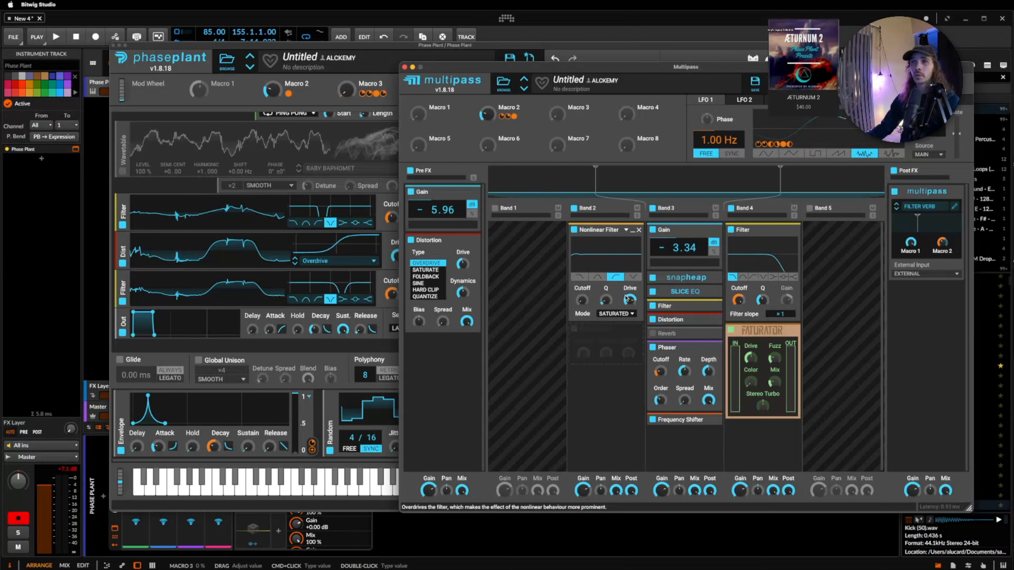
left_click(619, 314)
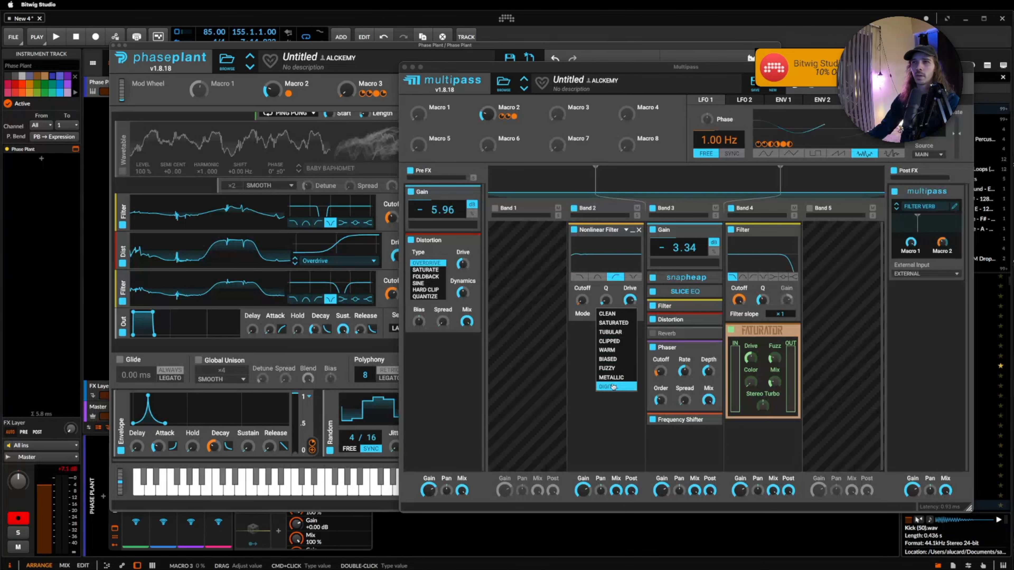
left_click(617, 322)
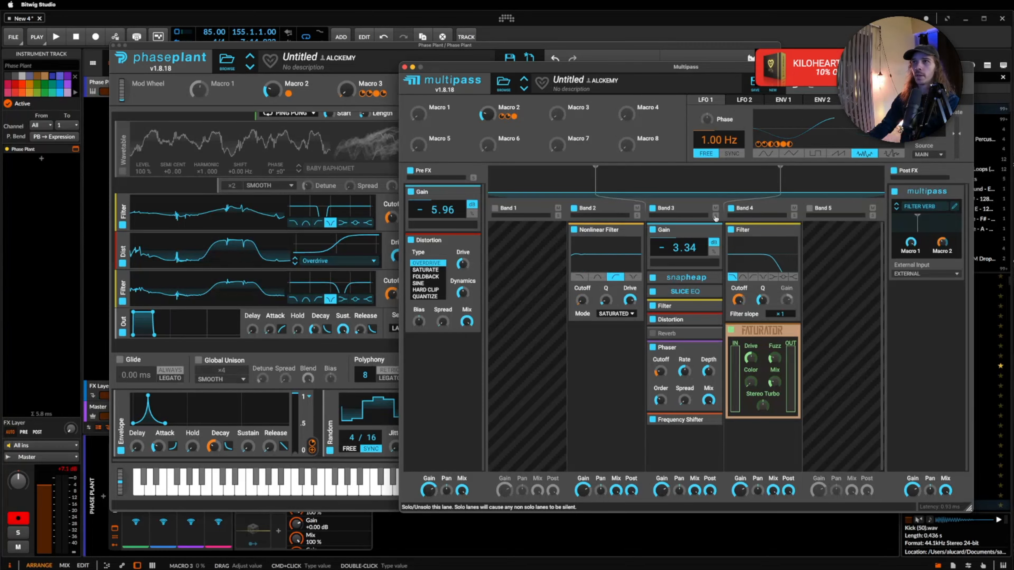
- Expand the Band 3 Snap Heap and open its editor to examine the macros and Serial Bus 1 filter, closing it when done
left_click(712, 279)
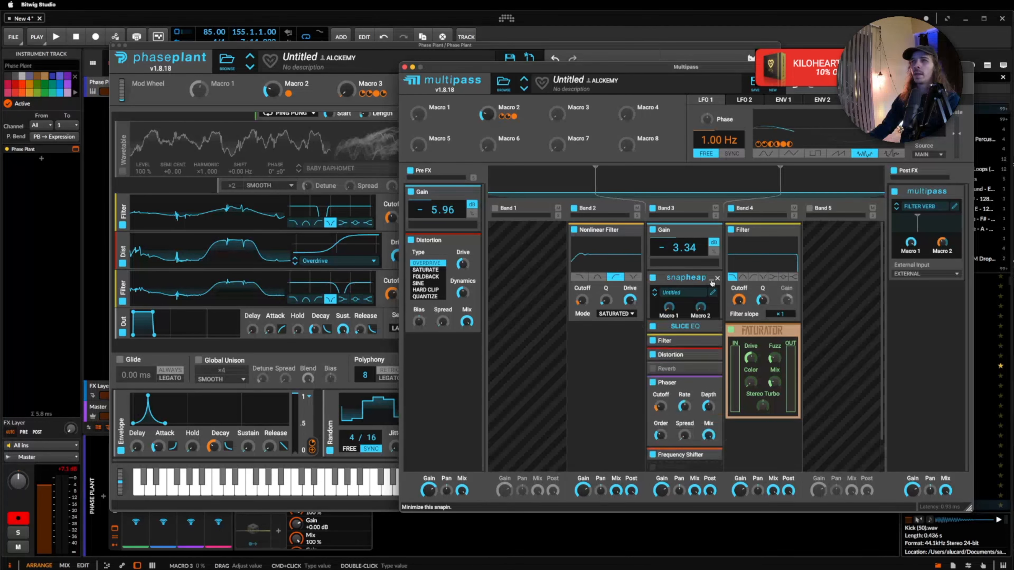
left_click(712, 294)
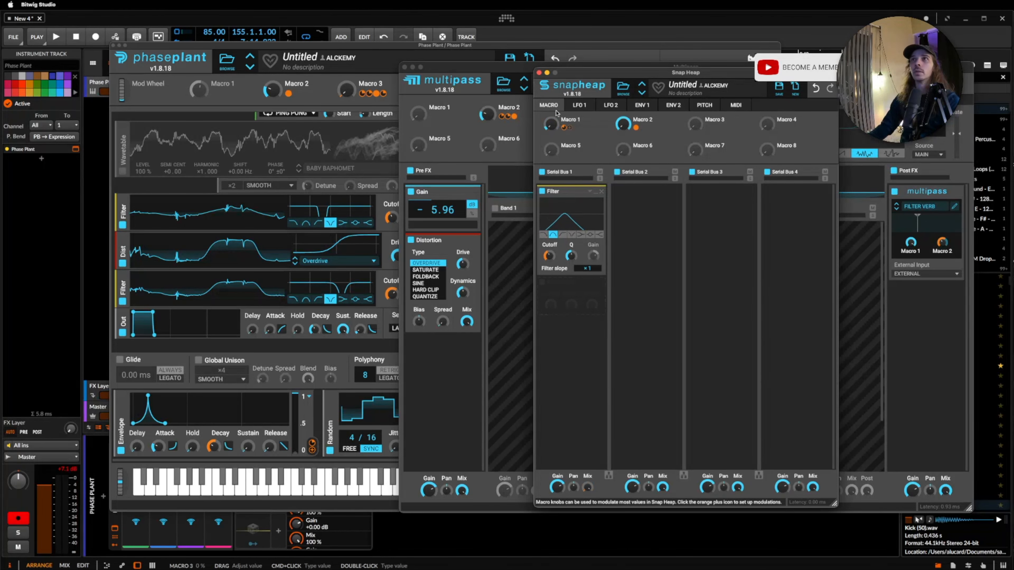
left_click(538, 73)
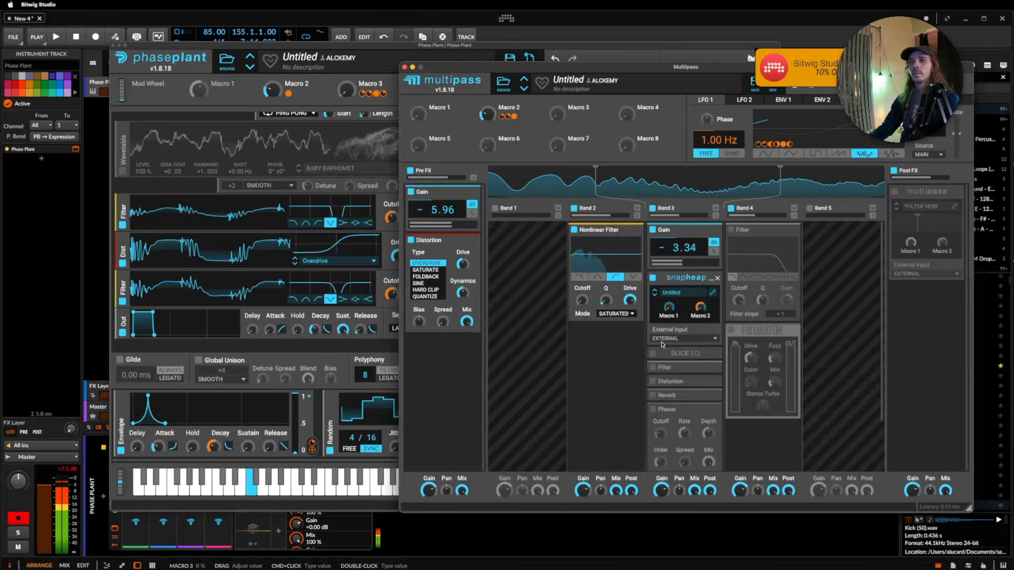
- Enable the Slice EQ in Band 3, review its vowel formant curve and leave it minimized
scroll(676, 278, "down", 2)
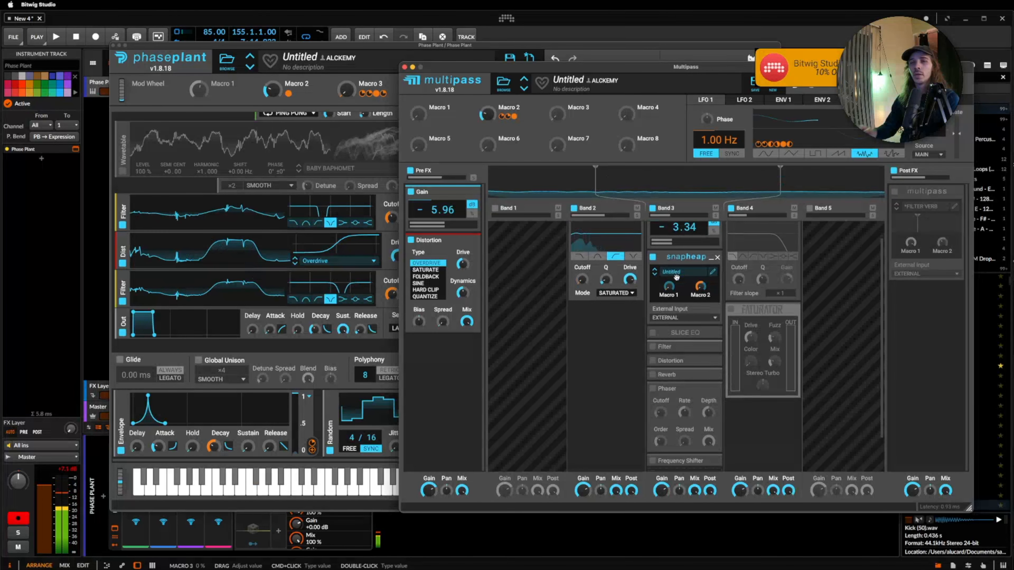
double_click(663, 334)
scroll(663, 334, "down", 3)
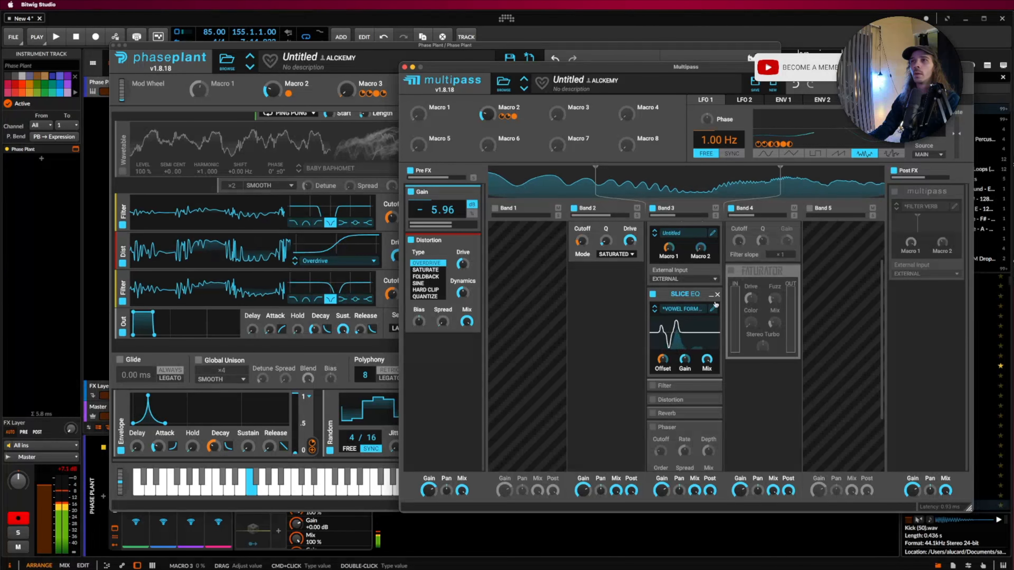
left_click(710, 295)
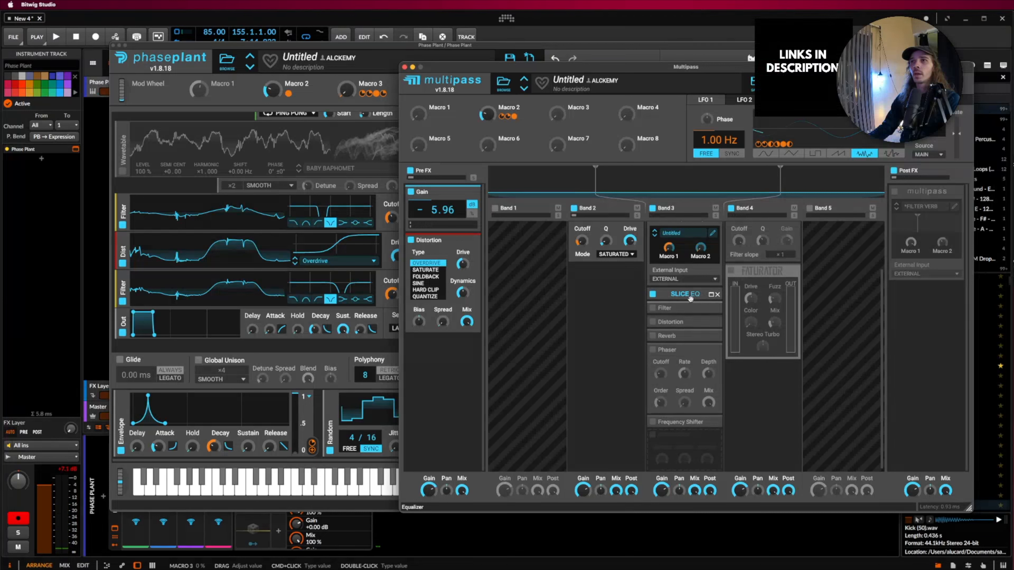
left_click(711, 294)
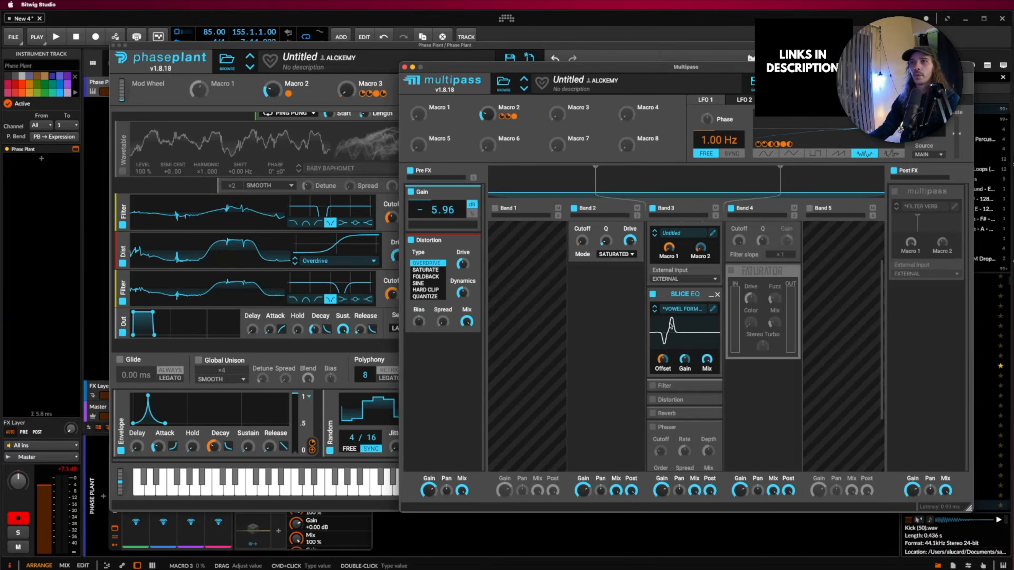
left_click(710, 297)
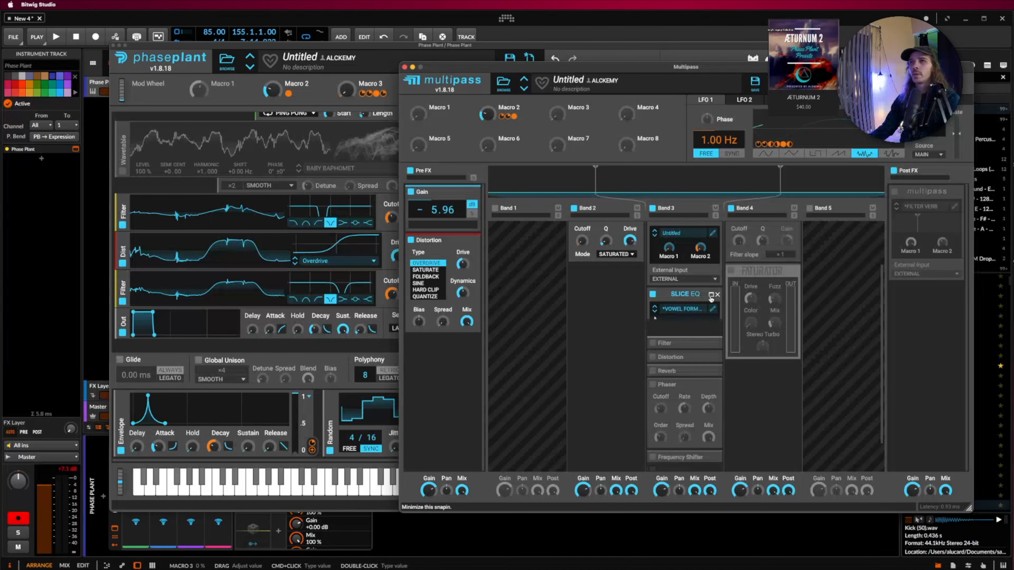
- Enable and expand the Filter in Band 3 and check the LFO 1 modulation on its cutoff
left_click(653, 308)
left_click(711, 308)
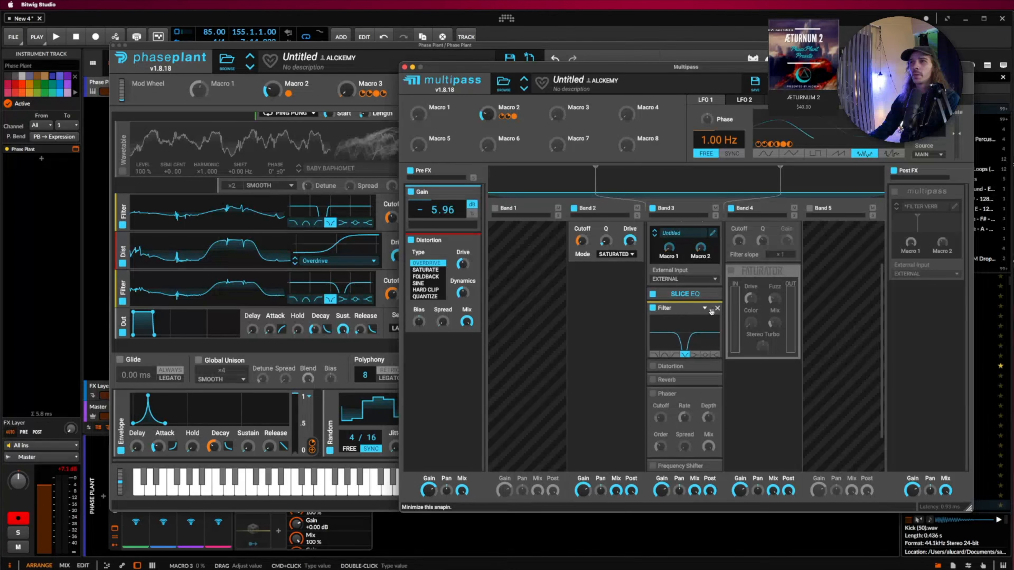
mouse_move(660, 387)
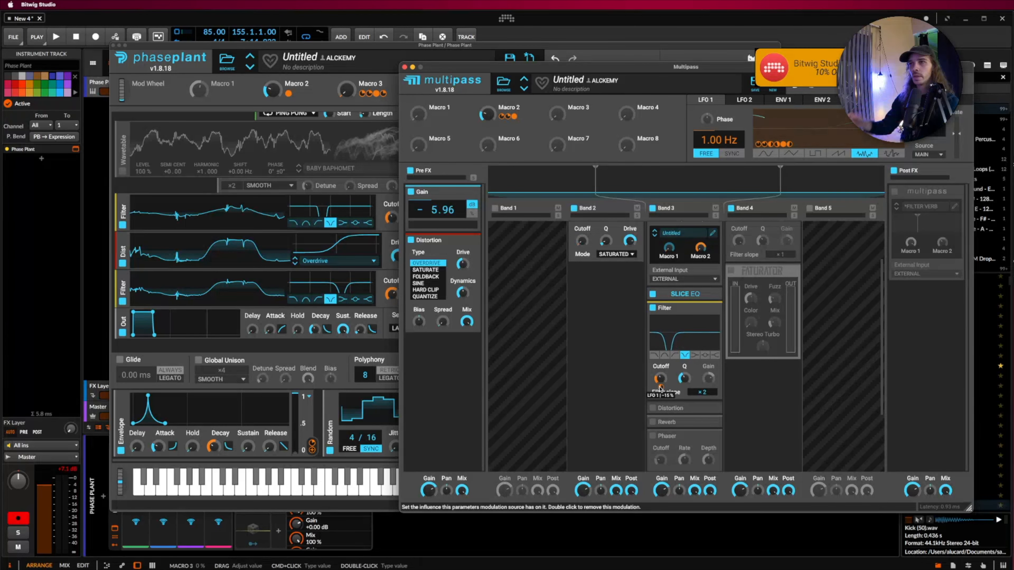
- Enable the Distortion in Band 3, review its expanded Overdrive settings and minimize it
scroll(674, 371, "down", 3)
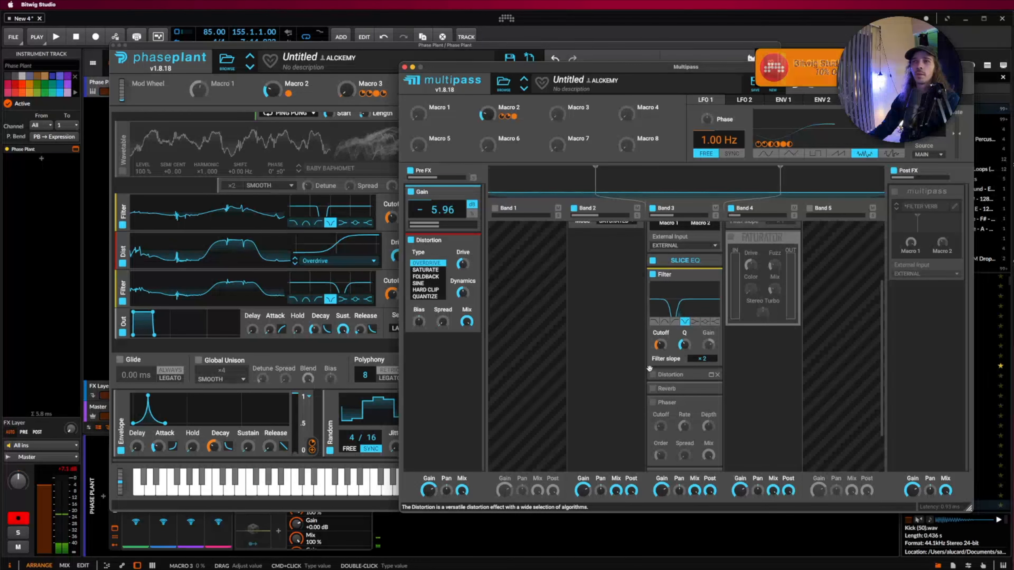
left_click(711, 375)
scroll(712, 378, "down", 2)
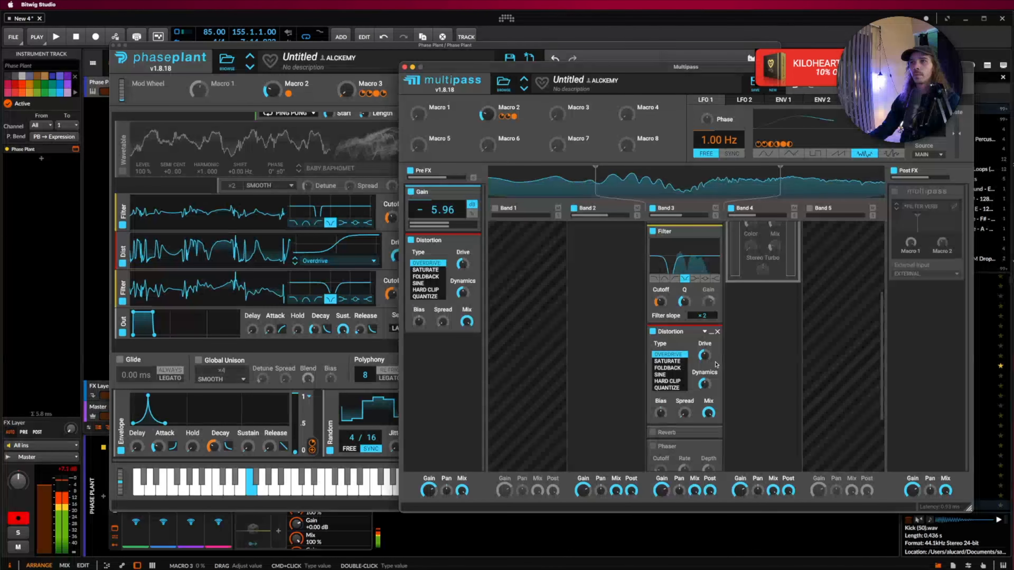
left_click(711, 335)
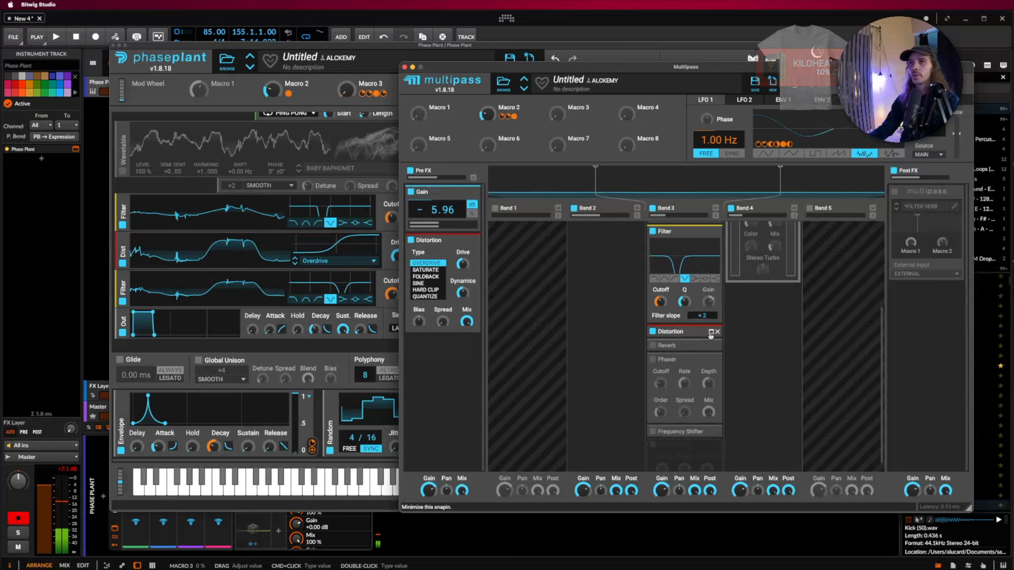
- Enable the Phaser and Frequency Shifter in Band 3, leaving the Phaser minimized and the Frequency Shifter expanded
scroll(657, 345, "down", 1)
left_click(654, 347)
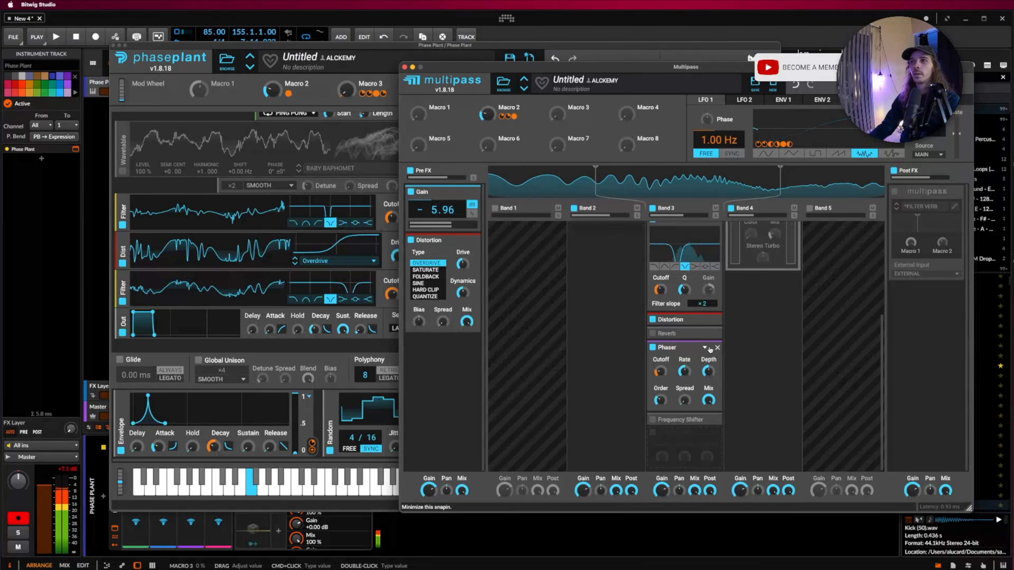
left_click(710, 350)
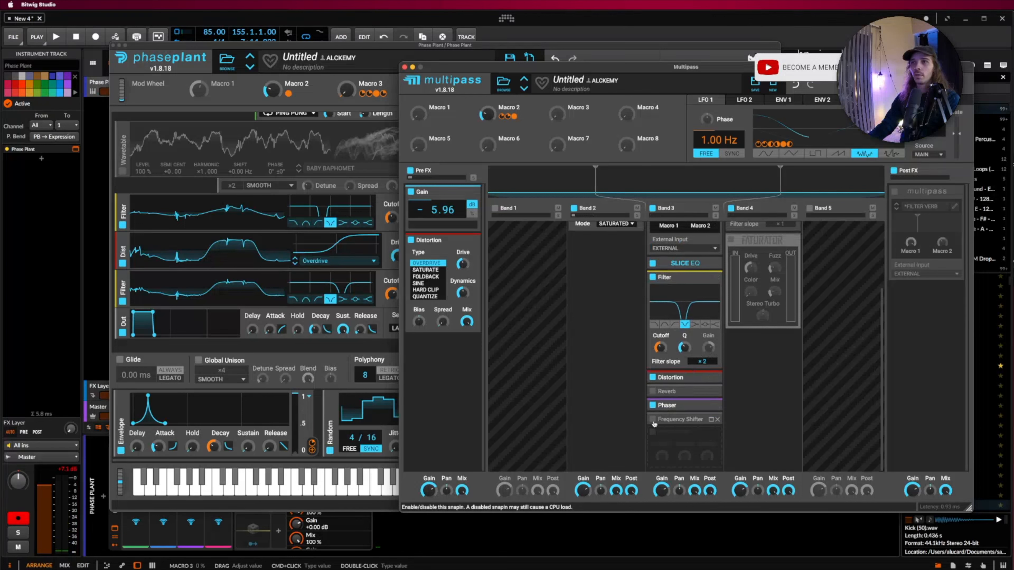
left_click(710, 419)
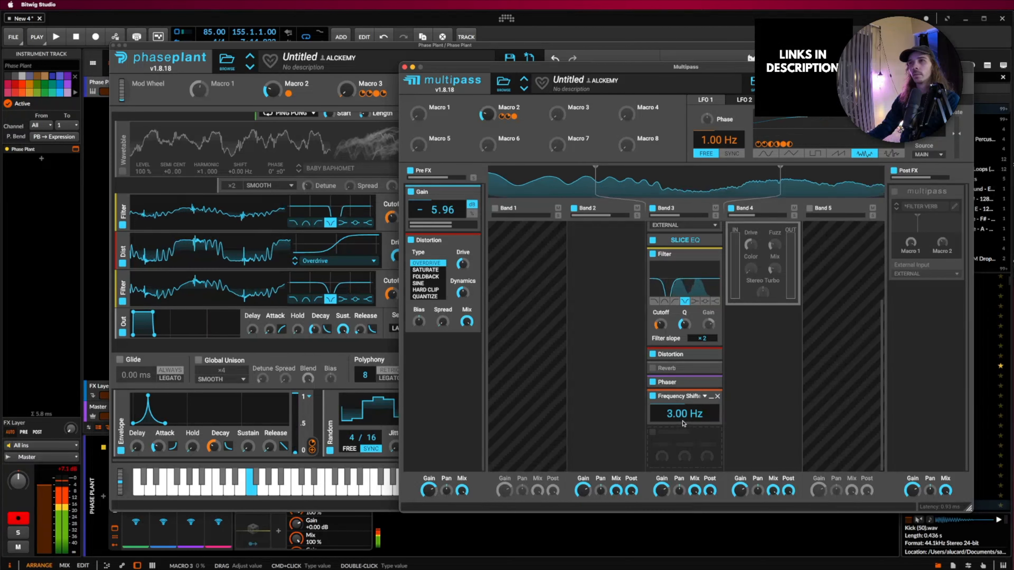
- Enable the Filter and the Faturator in Band 4
scroll(649, 285, "up", 3)
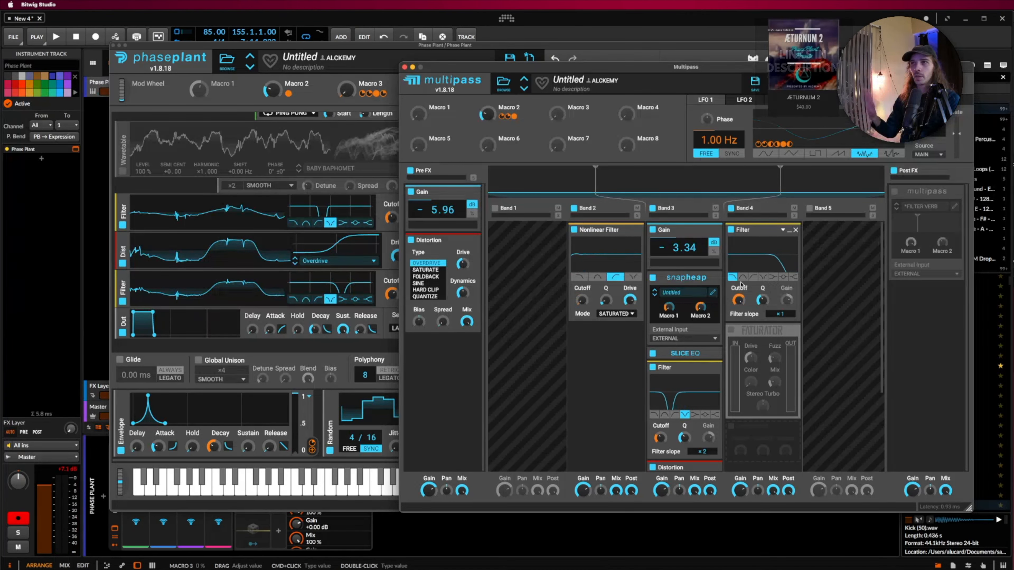
left_click(730, 330)
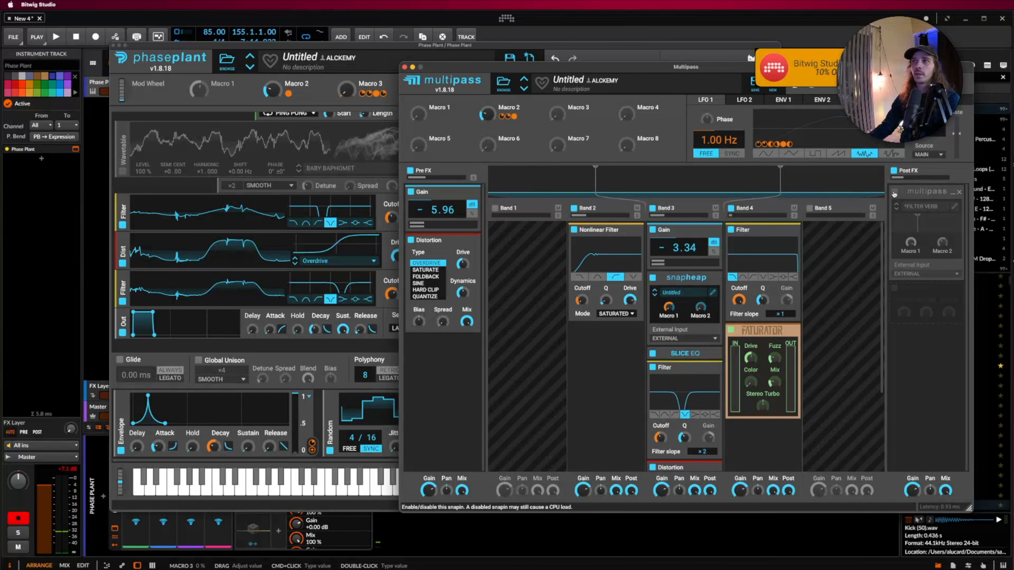
- Enable the FILTER VERB Multipass in Post FX and examine its reverb and filter in its editor, returning to the parent Multipass
left_click(905, 195)
left_click(954, 208)
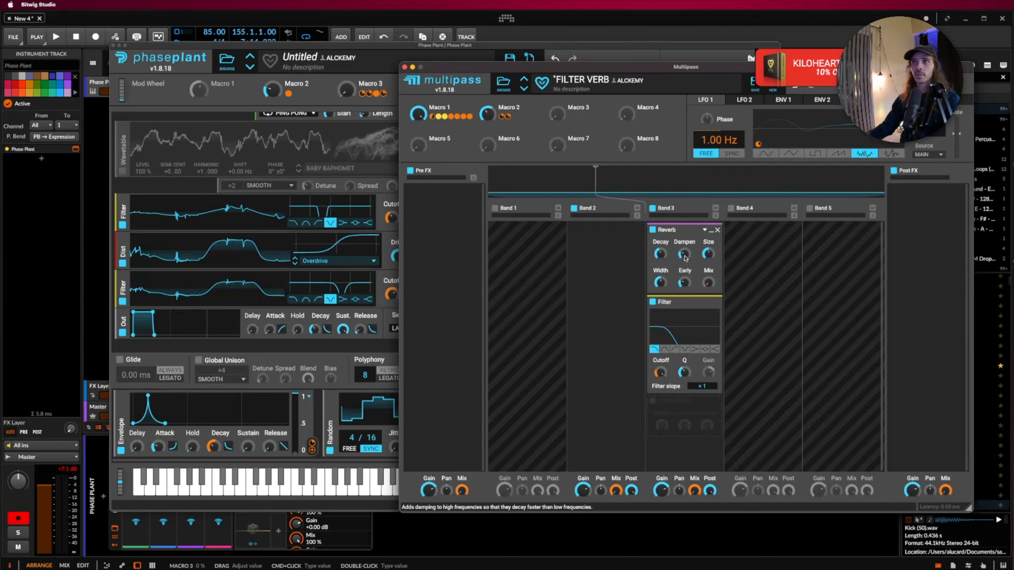
left_click(403, 67)
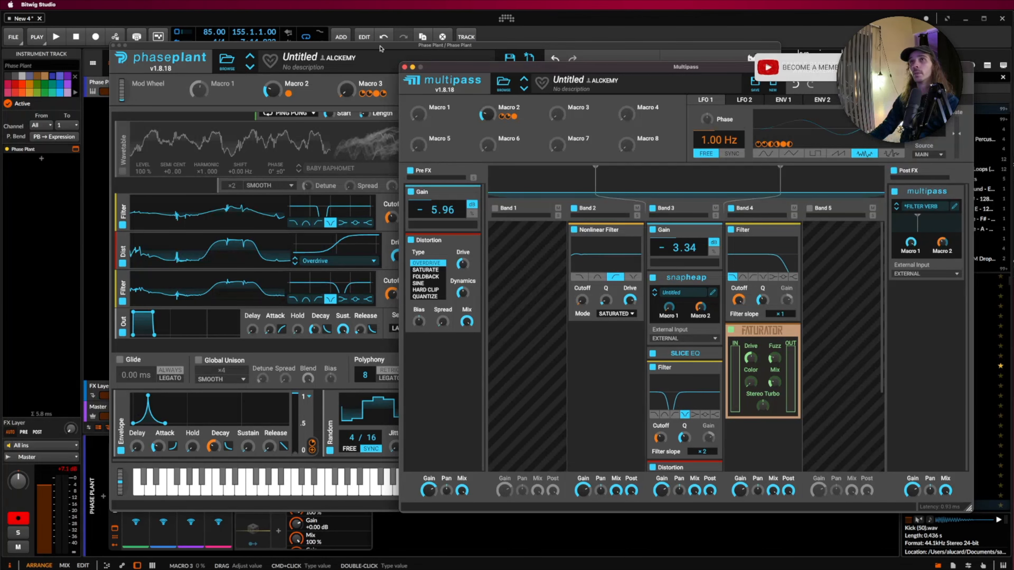
- Enable Lane 2 and review the Band 4 Dynamics in its Multipass editor, minimizing the module and returning to the main patch
left_click(404, 67)
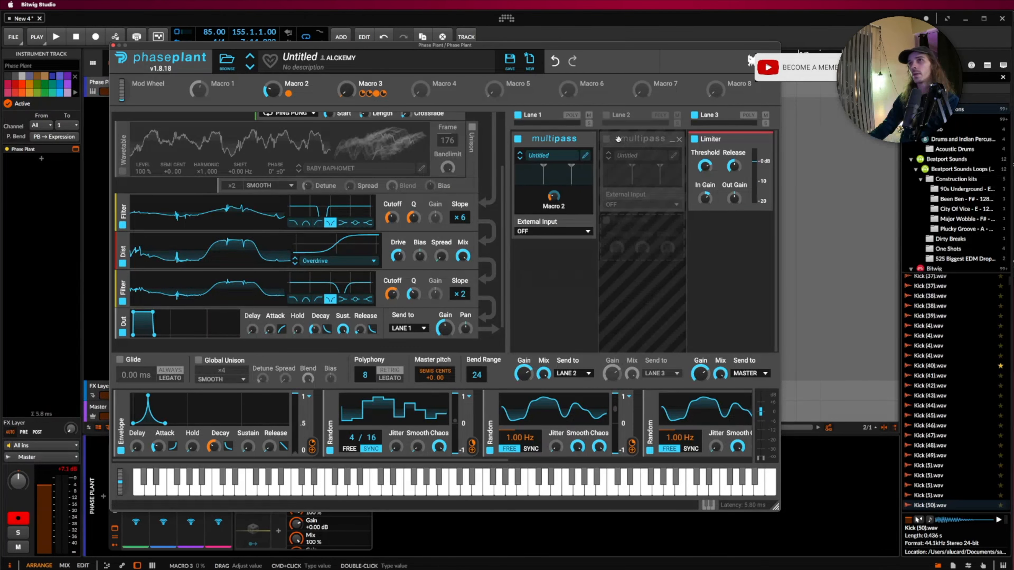
left_click(606, 115)
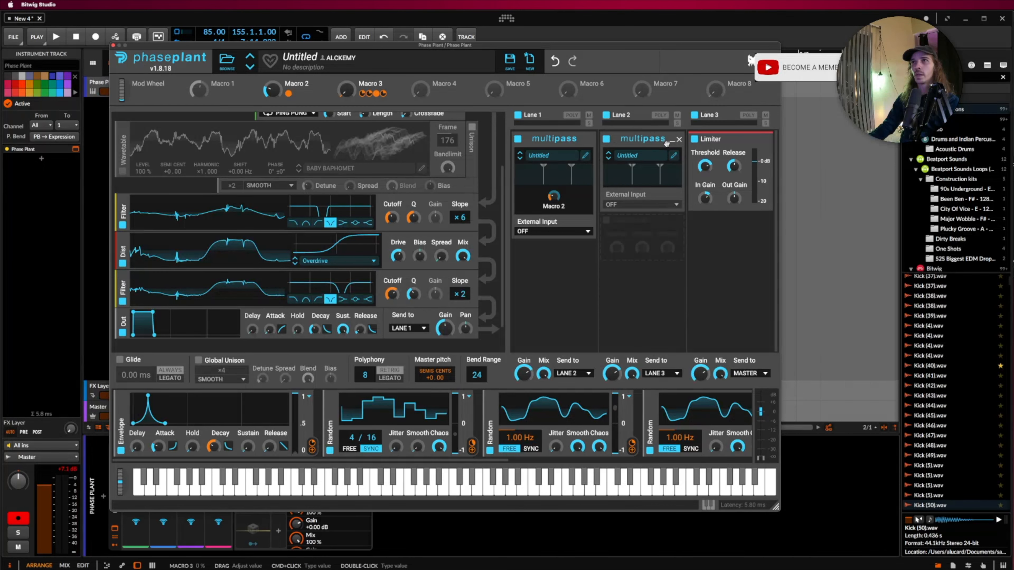
left_click(674, 157)
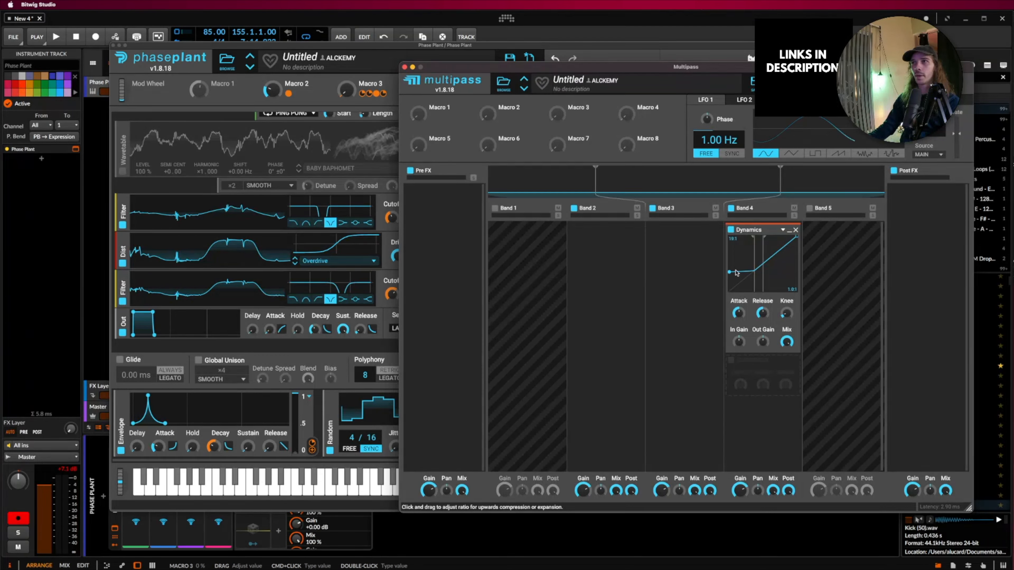
left_click(789, 231)
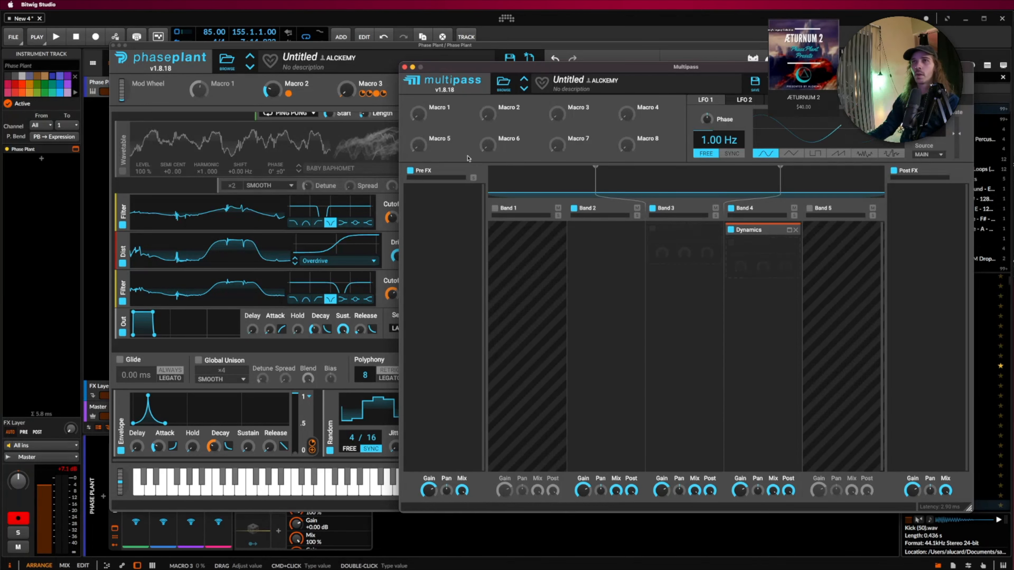
left_click(404, 68)
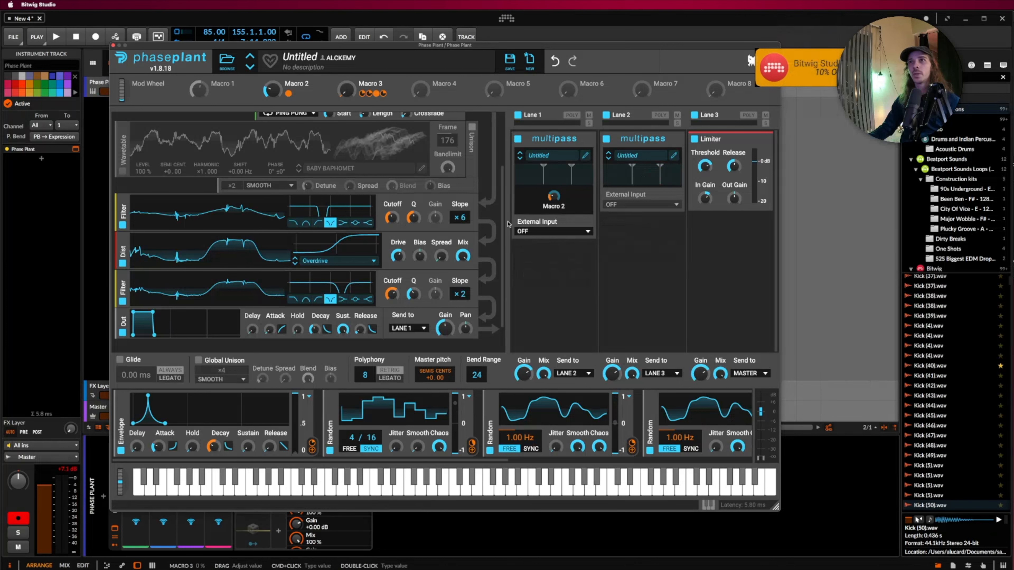
- Examine the Random modulators and the Note modulator's Center and Range, and try bending the pitch with the pitch wheel
scroll(411, 396, "right", 5)
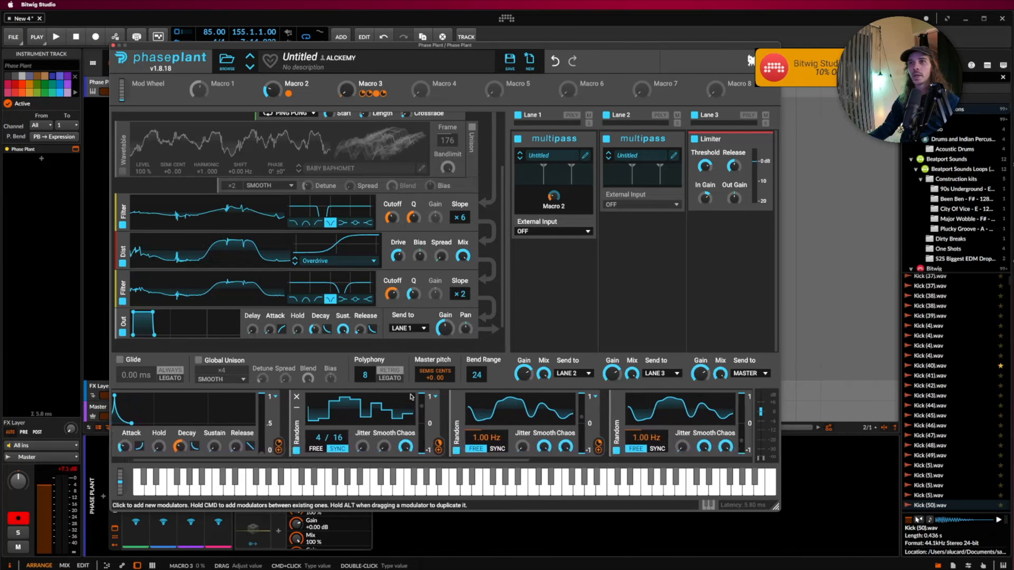
scroll(411, 396, "right", 10)
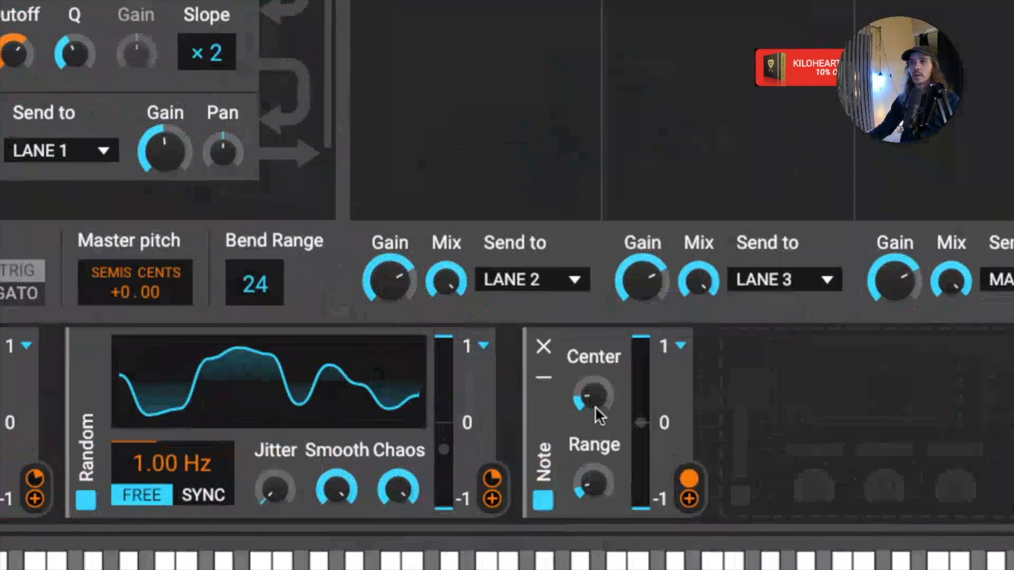
left_click_drag(596, 417, 595, 408)
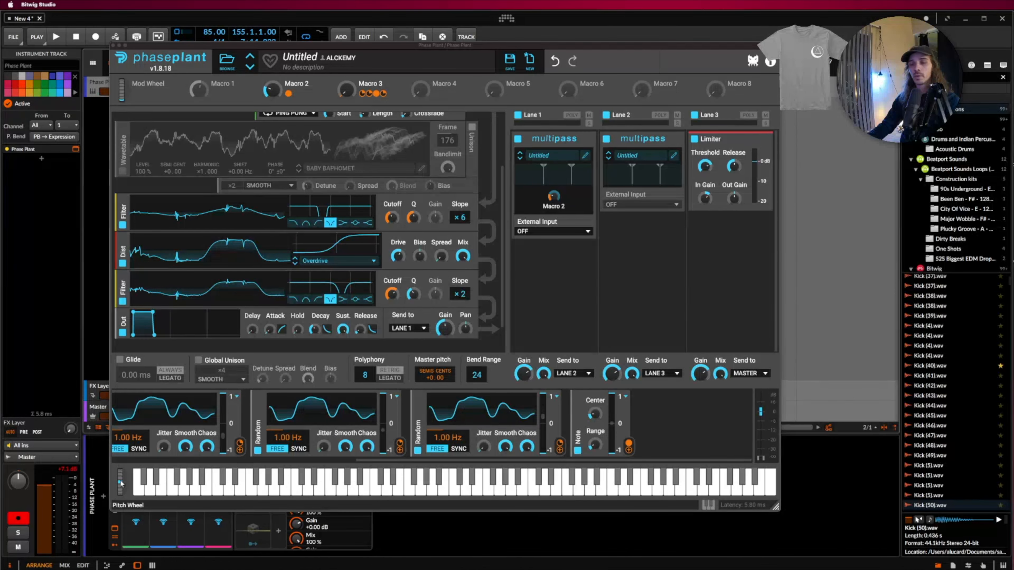
left_click_drag(121, 484, 125, 520)
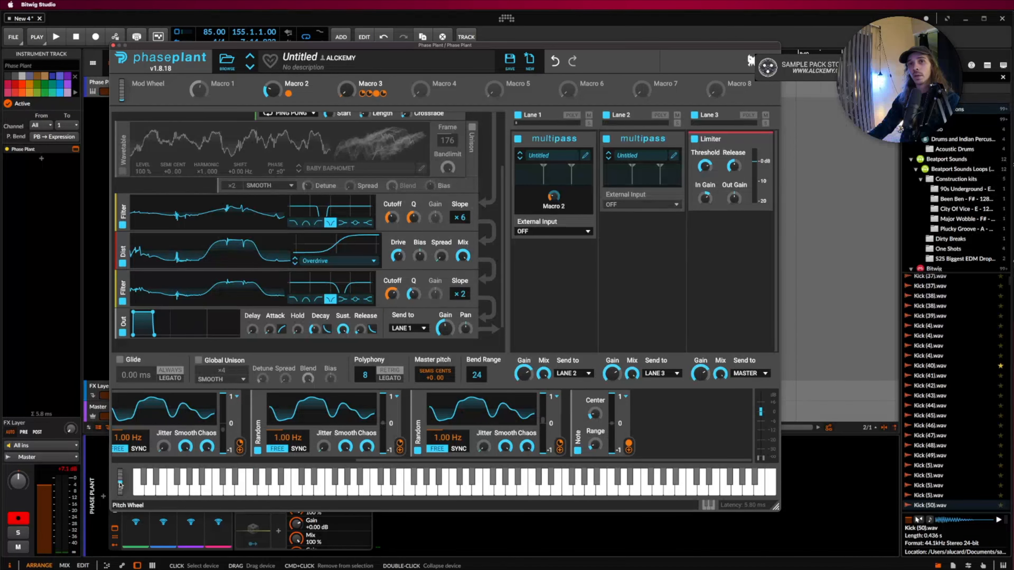
mouse_move(122, 484)
left_mouse_down()
mouse_move(123, 465)
mouse_move(117, 481)
left_mouse_up()
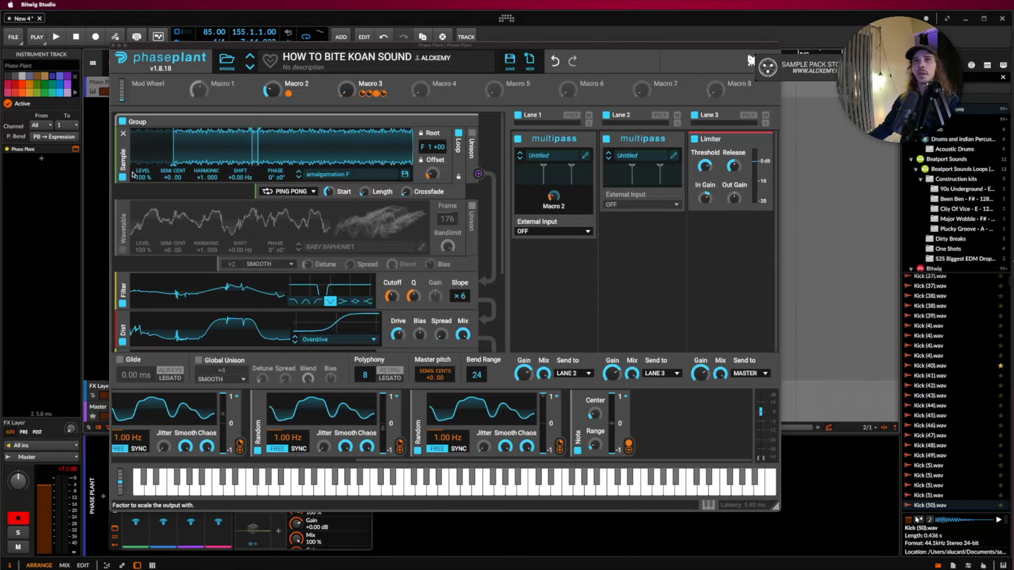
- Disable the Sample generator, enable the BABY BAPHOMET Wavetable generator in its place, and audition it with pitch wheel bends
left_click(122, 177)
left_click(124, 223)
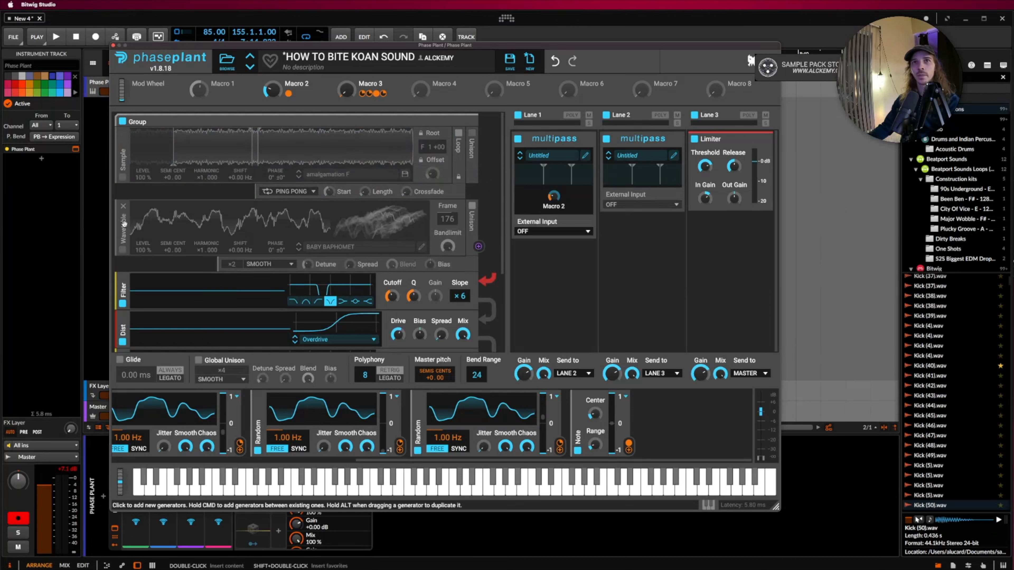
left_click(122, 250)
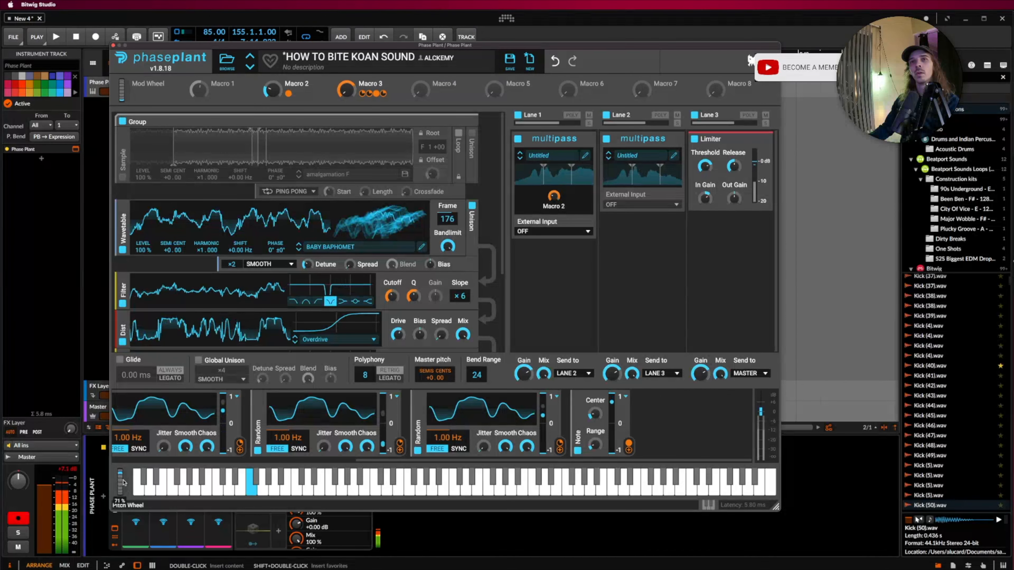
mouse_move(116, 497)
left_mouse_down()
mouse_move(118, 486)
mouse_move(120, 506)
left_mouse_up()
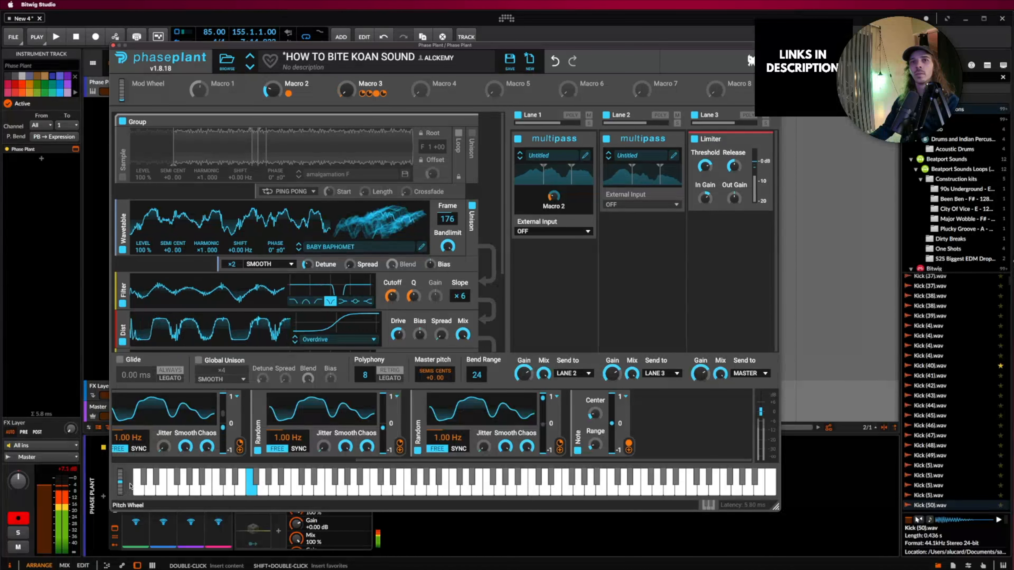